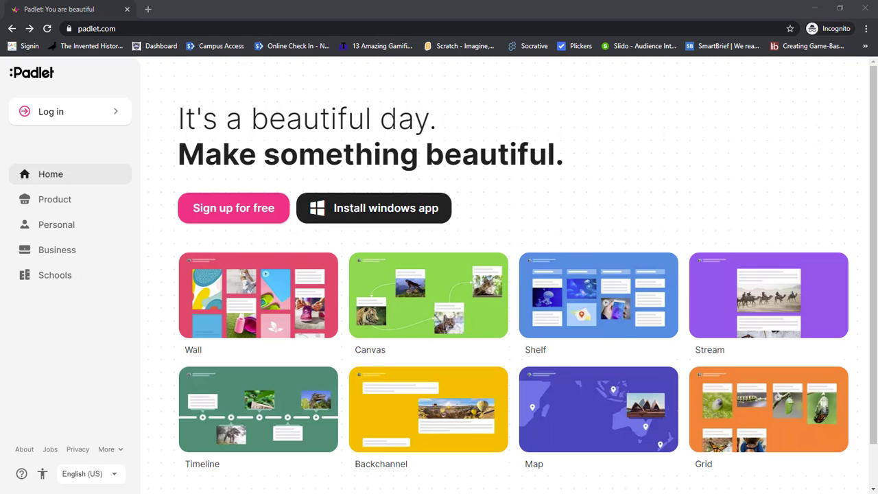
# - Open Padlet's free sign-up page and examine the third-party, e-mail and password registration options
pyautogui.click(126, 28)
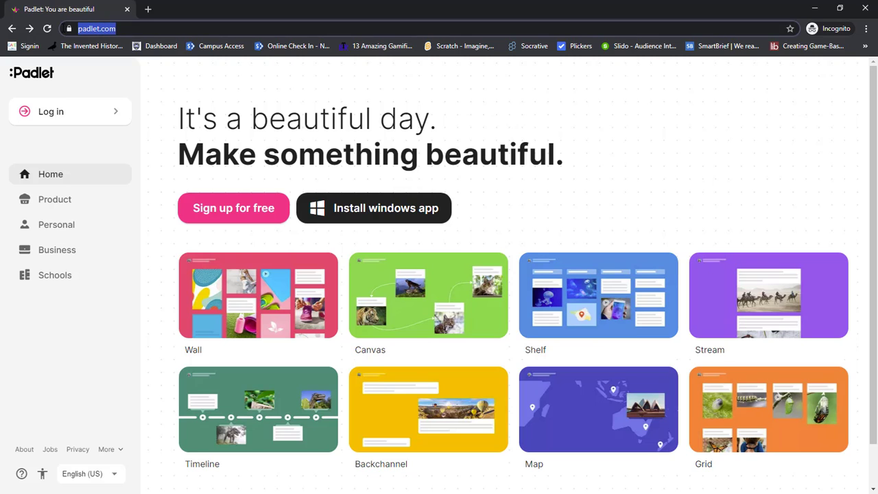
pyautogui.click(223, 211)
pyautogui.click(323, 325)
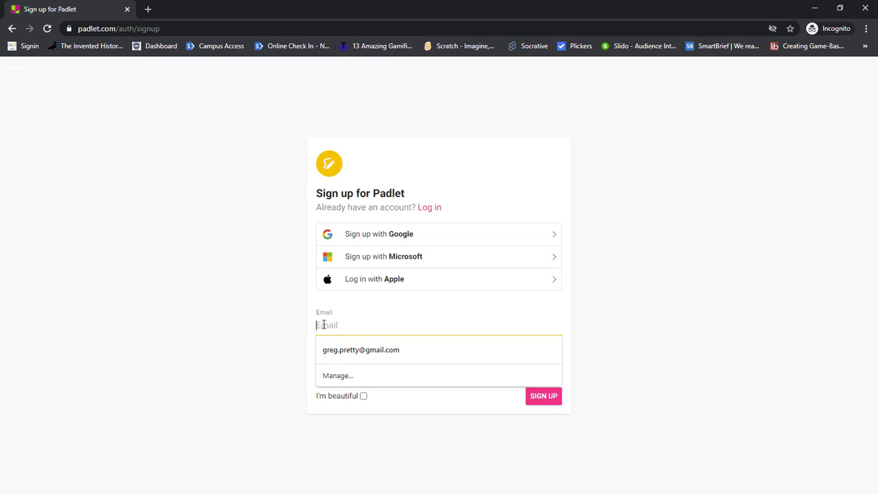
pyautogui.click(266, 355)
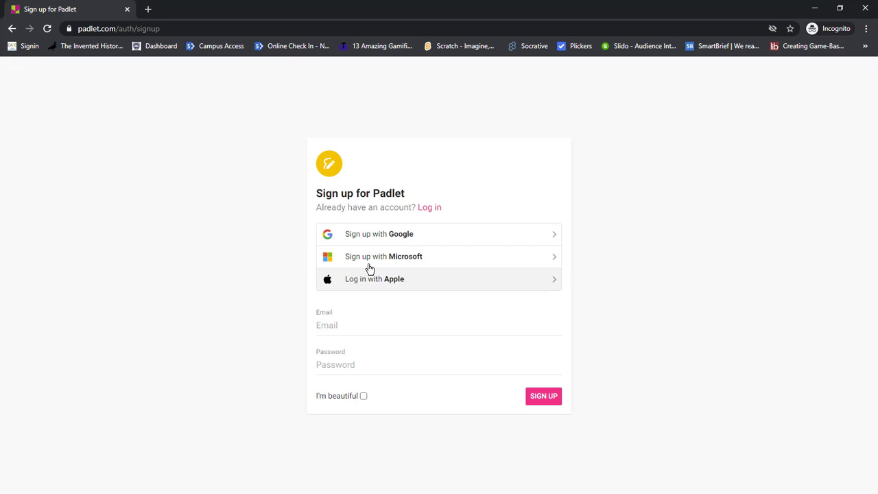
pyautogui.moveTo(315, 364); pyautogui.dragTo(402, 396)
pyautogui.click(303, 368)
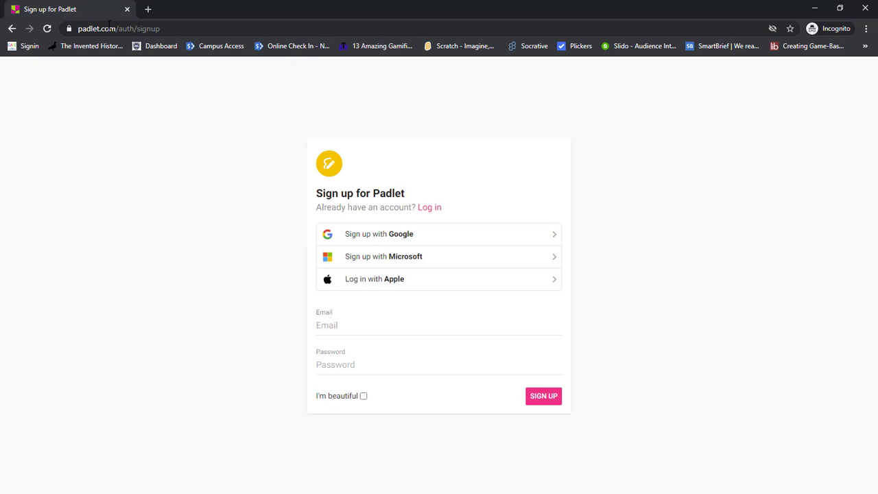
pyautogui.click(809, 11)
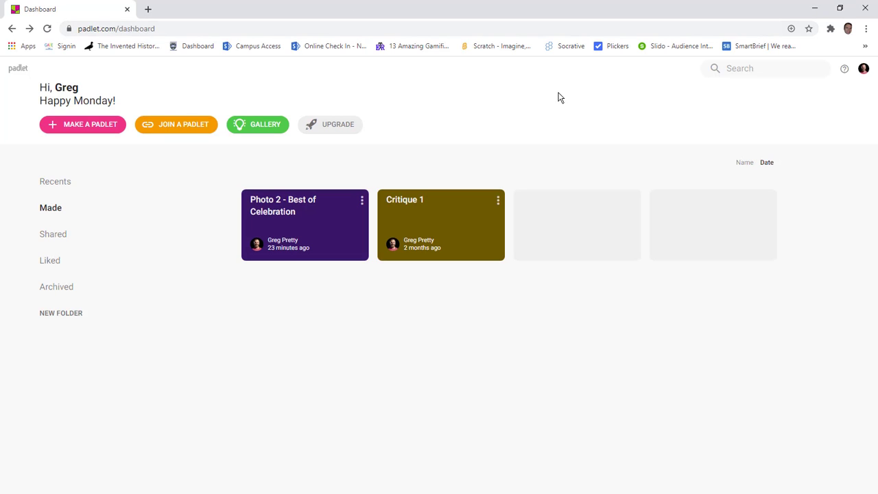
# - Switch to the logged-in dashboard and view the account menu and the greeting area
pyautogui.click(864, 69)
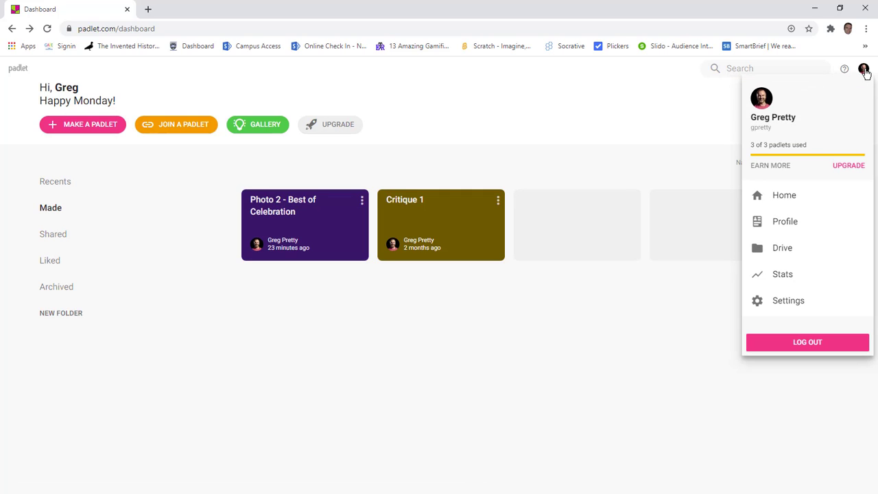
pyautogui.click(541, 104)
pyautogui.moveTo(39, 87); pyautogui.dragTo(113, 96)
pyautogui.click(195, 76)
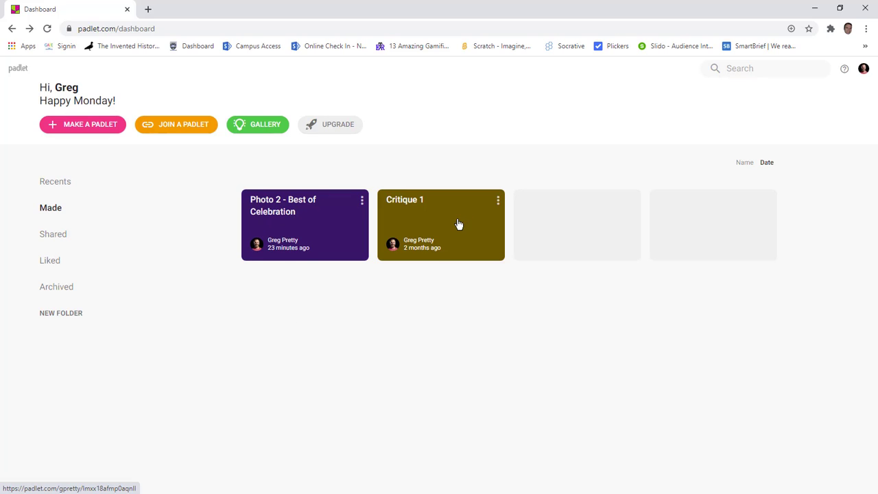
# - Make a new blank padlet with the Wall layout and title it "Workshop 1"
pyautogui.click(69, 128)
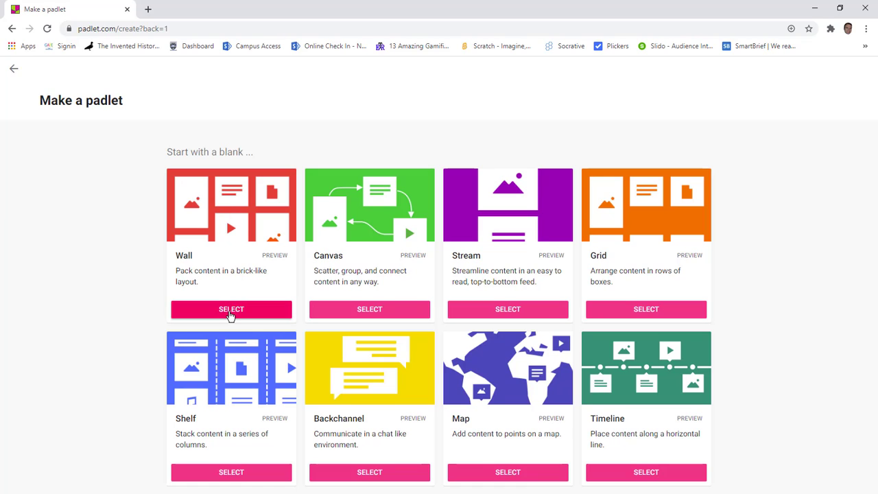
pyautogui.click(230, 310)
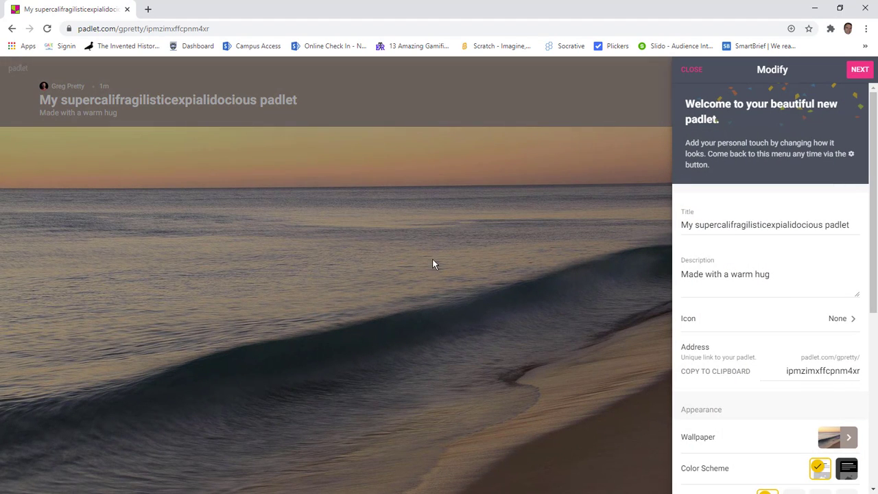
pyautogui.click(716, 223)
pyautogui.moveTo(858, 221); pyautogui.dragTo(478, 204)
pyautogui.press('BackSpace')
pyautogui.write('Wh')
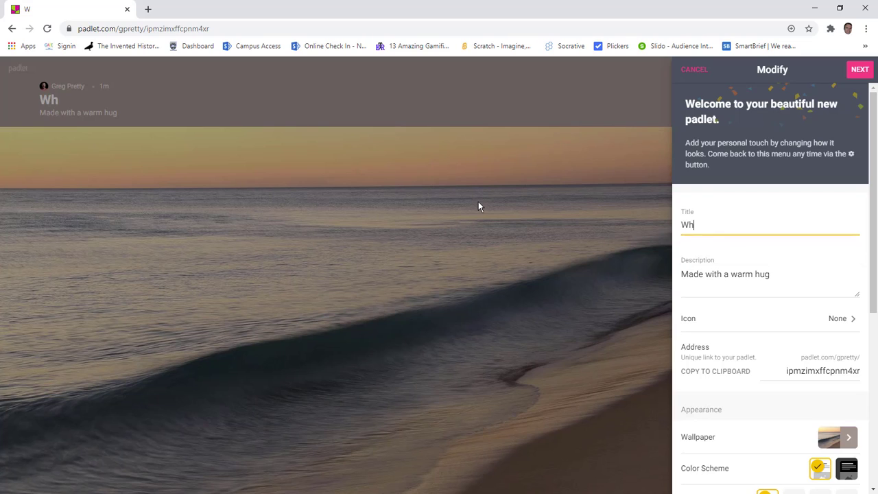
pyautogui.press('BackSpace')
pyautogui.write('ork')
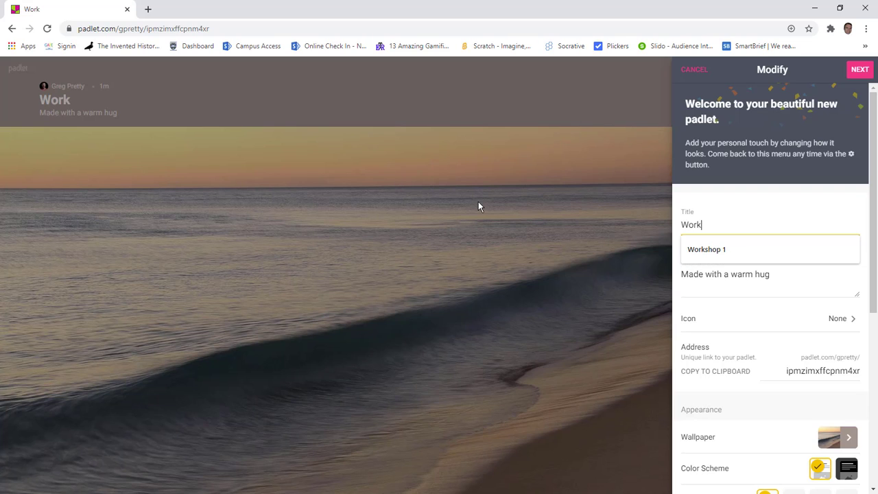
pyautogui.write('shop 1')
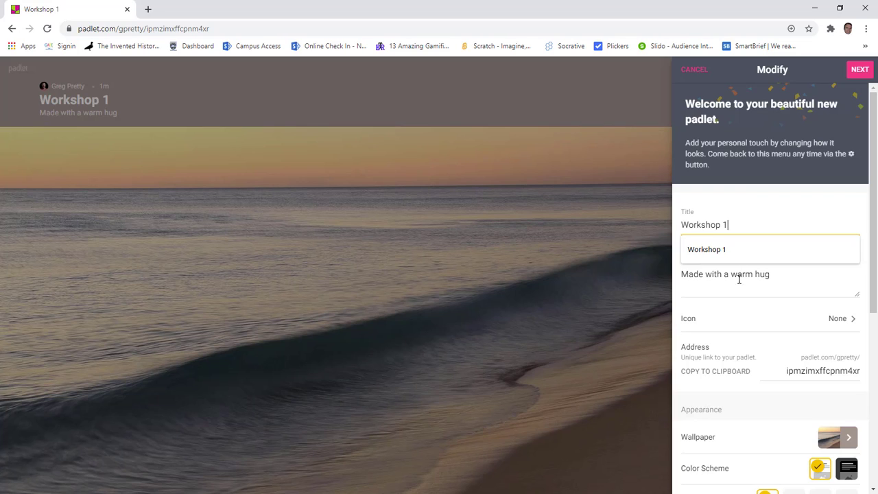
# - Replace the padlet's default description with the placeholder text "udfr undf vundf uvndfjv"
pyautogui.click(788, 274)
pyautogui.moveTo(788, 275); pyautogui.dragTo(495, 254)
pyautogui.press('BackSpace')
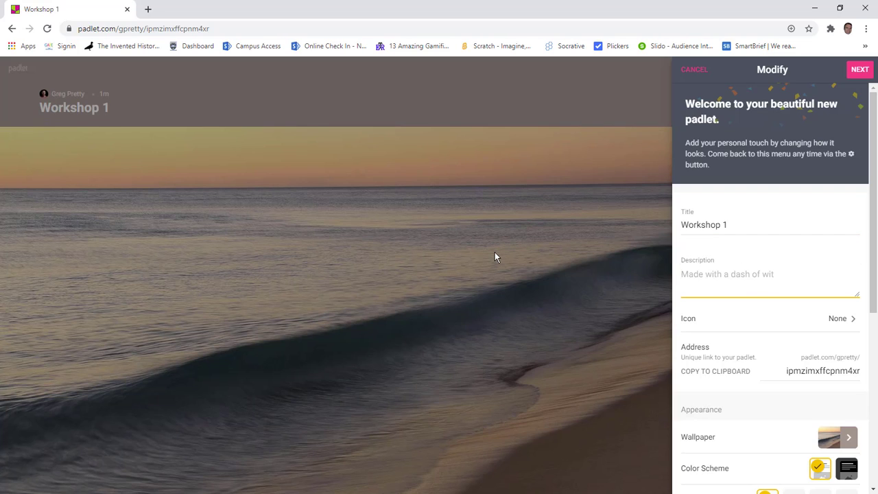
pyautogui.write('udfr undf vundf uvndfjv')
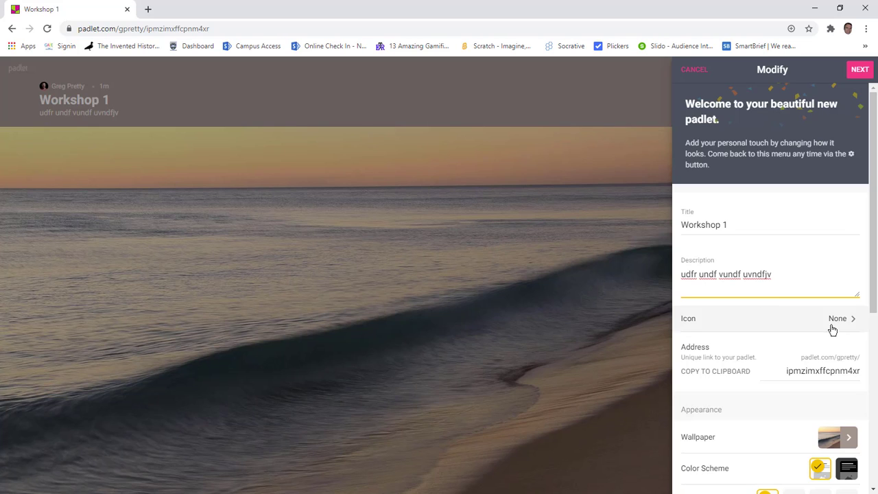
# - Set the padlet's wallpaper to the dark blue radial gradient and return to the Modify settings
pyautogui.scroll(-1, 776, 417)
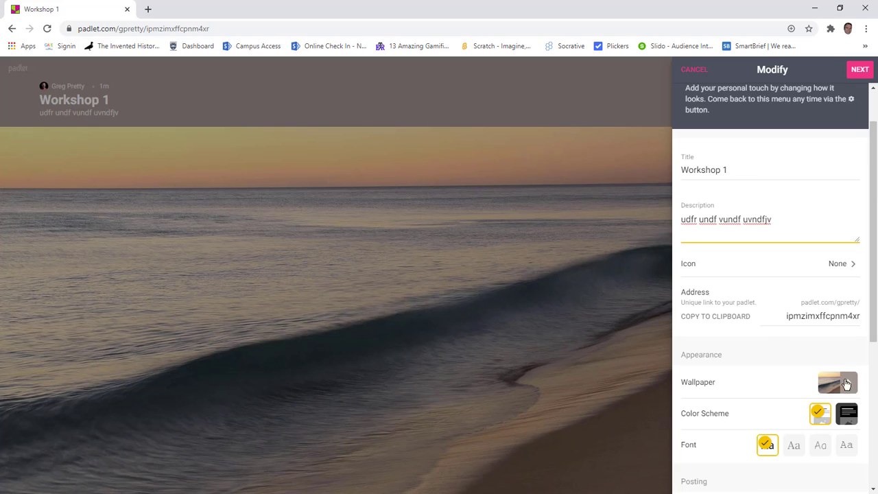
pyautogui.click(849, 384)
pyautogui.click(720, 140)
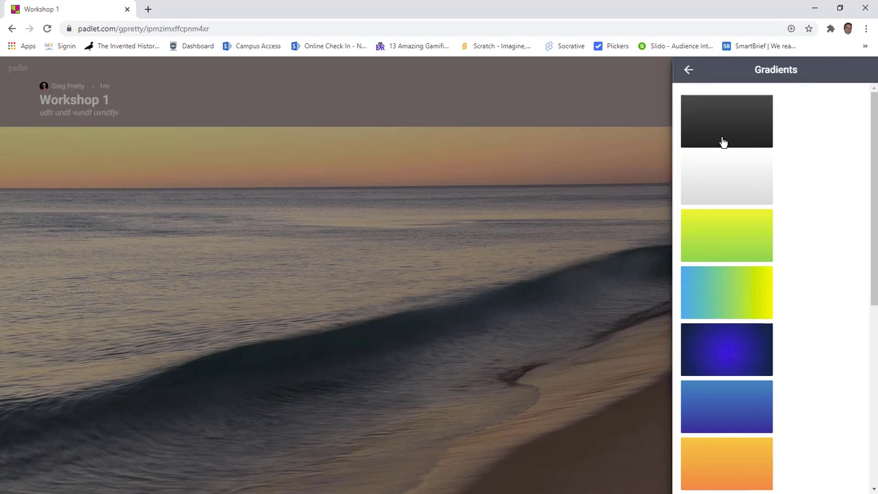
pyautogui.click(711, 350)
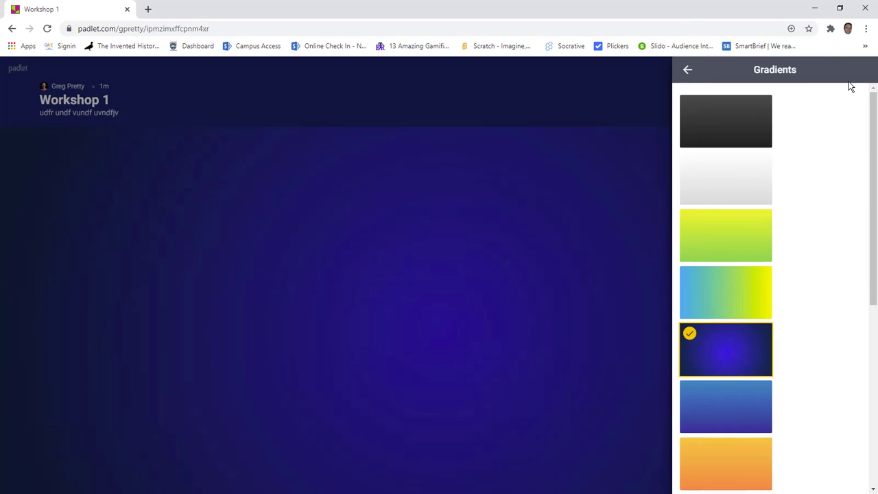
pyautogui.click(687, 71)
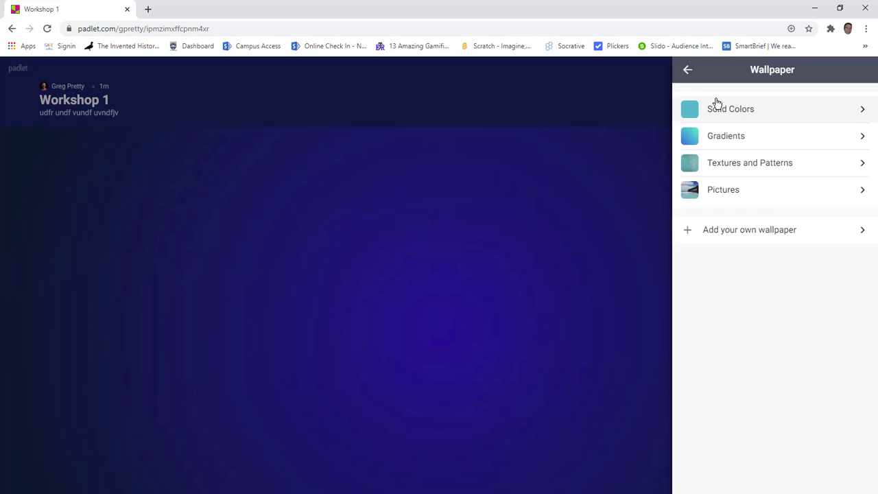
pyautogui.click(689, 71)
# - Copy the padlet's unique address to the clipboard and finish the setup to show the empty wall
pyautogui.scroll(-4, 764, 308)
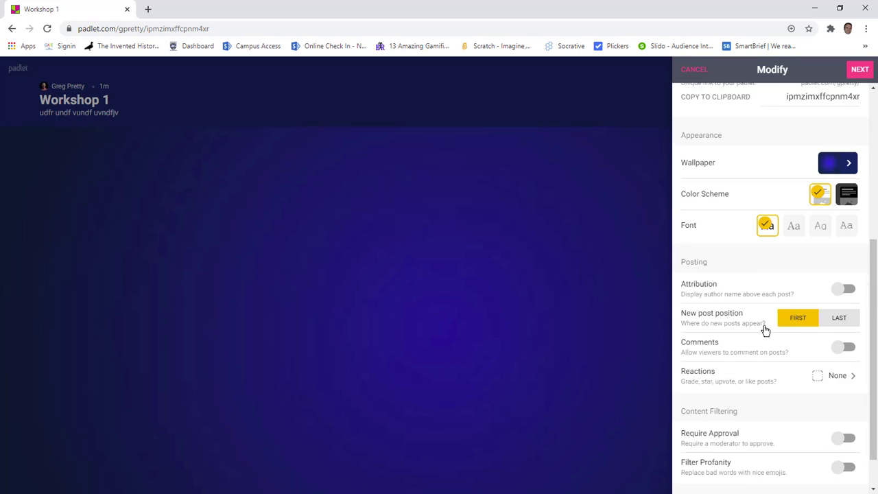
pyautogui.scroll(5, 720, 431)
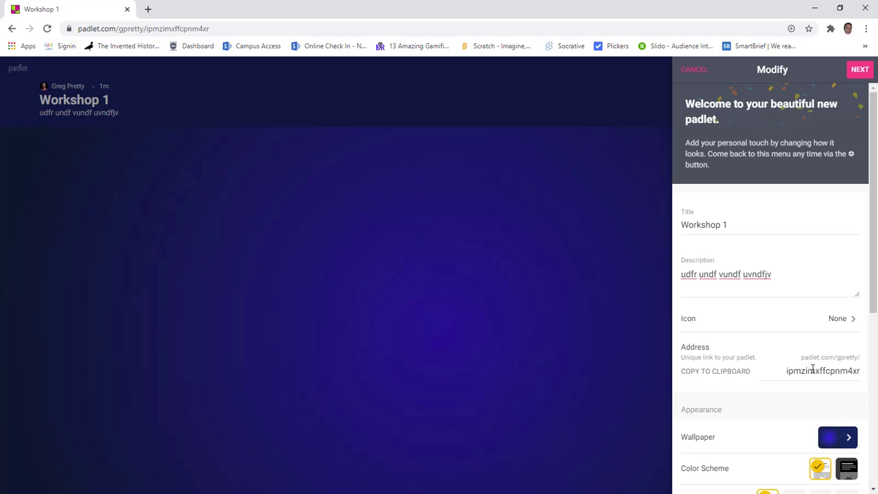
pyautogui.click(709, 374)
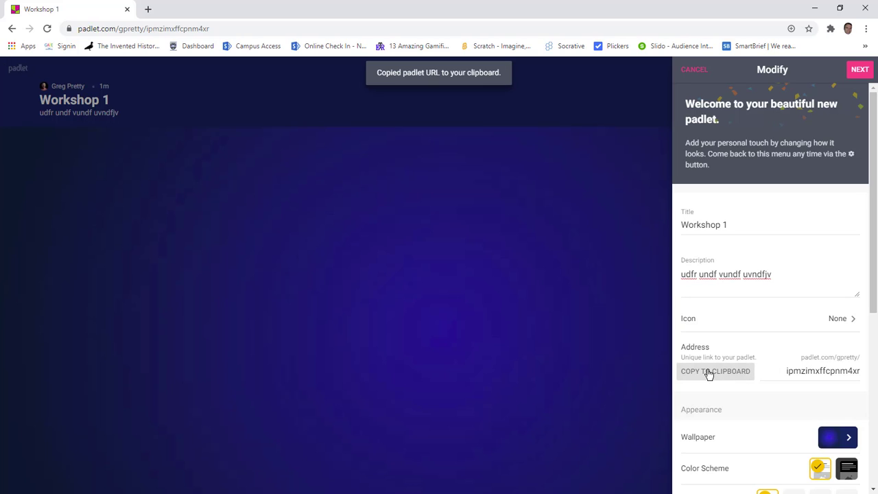
pyautogui.click(859, 73)
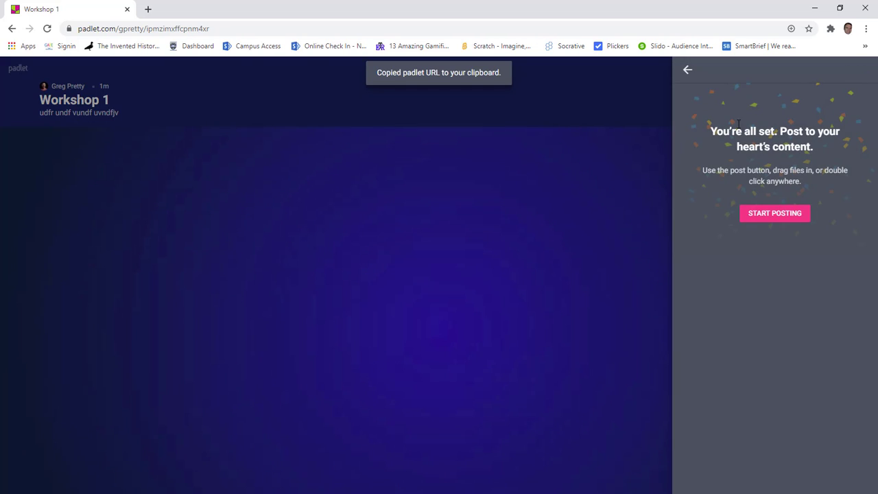
pyautogui.click(687, 69)
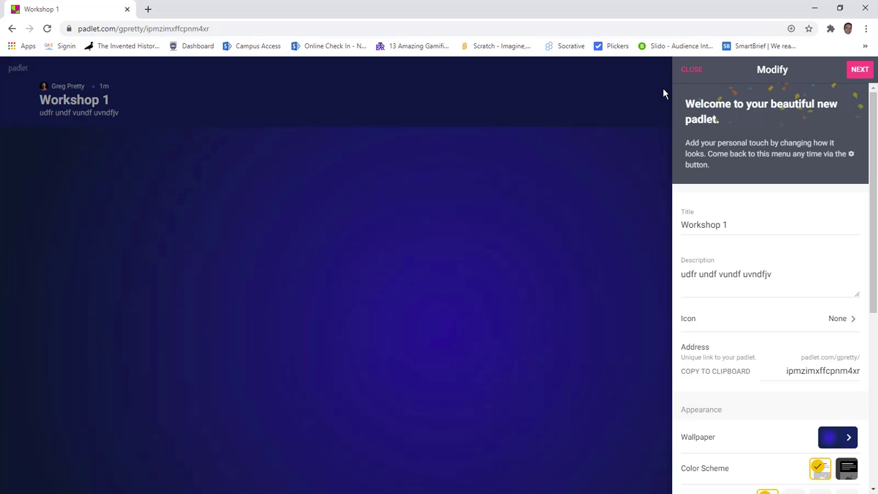
pyautogui.click(693, 71)
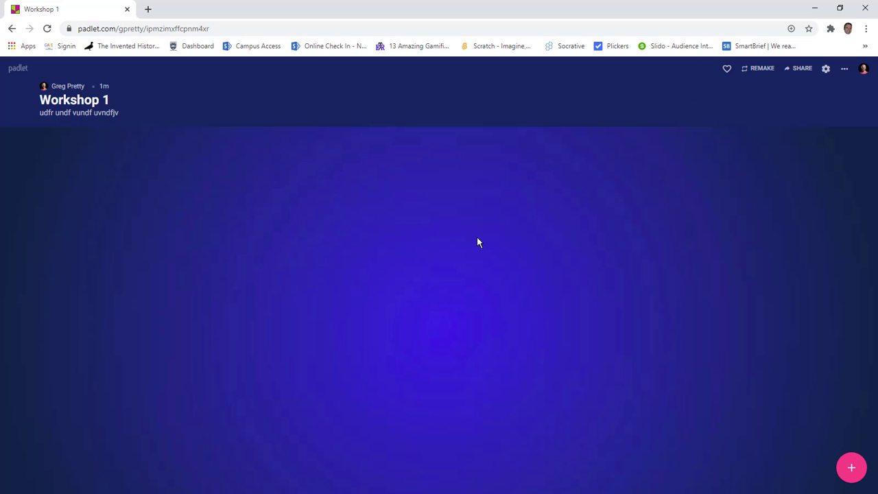
# - Examine the padlet's sharing options, its privacy levels and the visitor permission choices without changing them
pyautogui.click(799, 69)
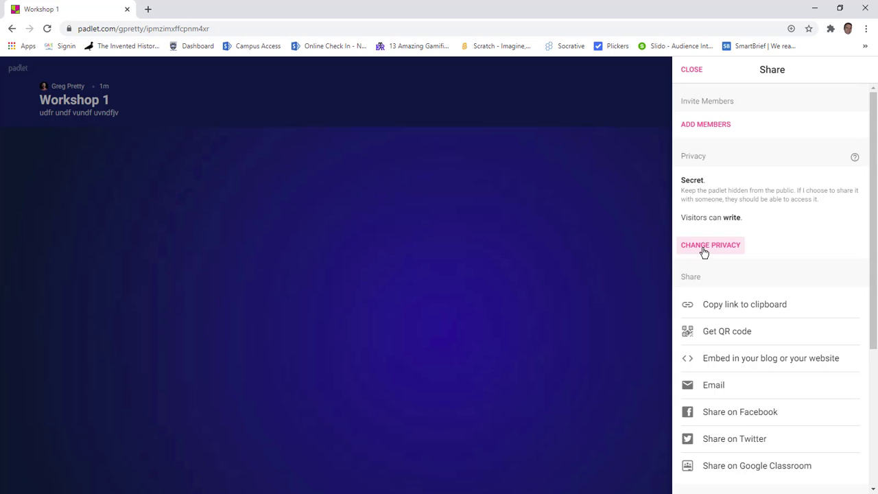
pyautogui.click(489, 231)
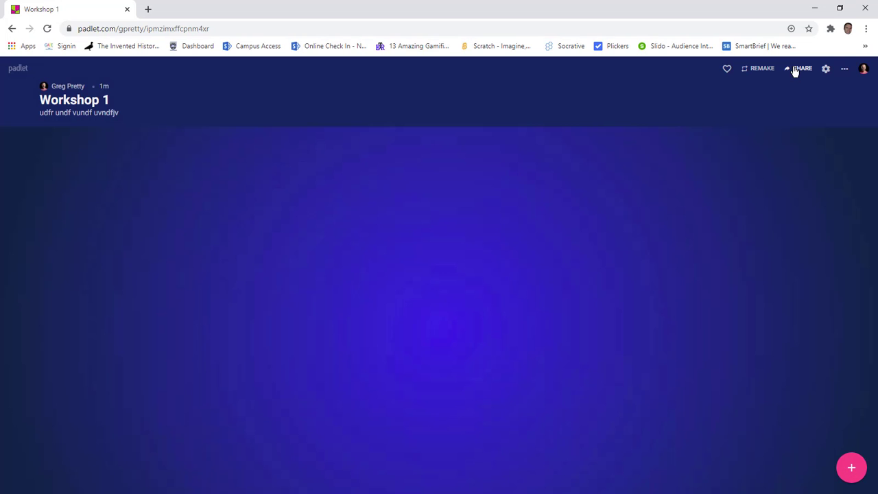
pyautogui.click(797, 69)
pyautogui.click(703, 248)
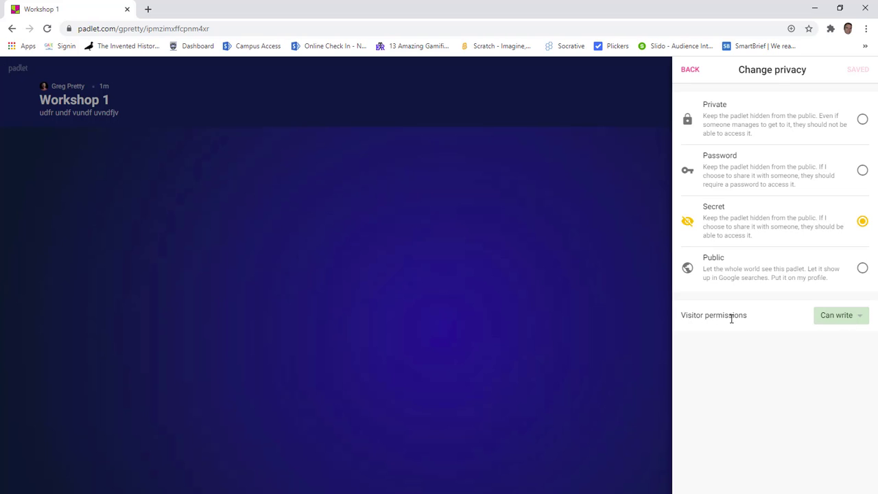
pyautogui.moveTo(681, 315); pyautogui.dragTo(757, 318)
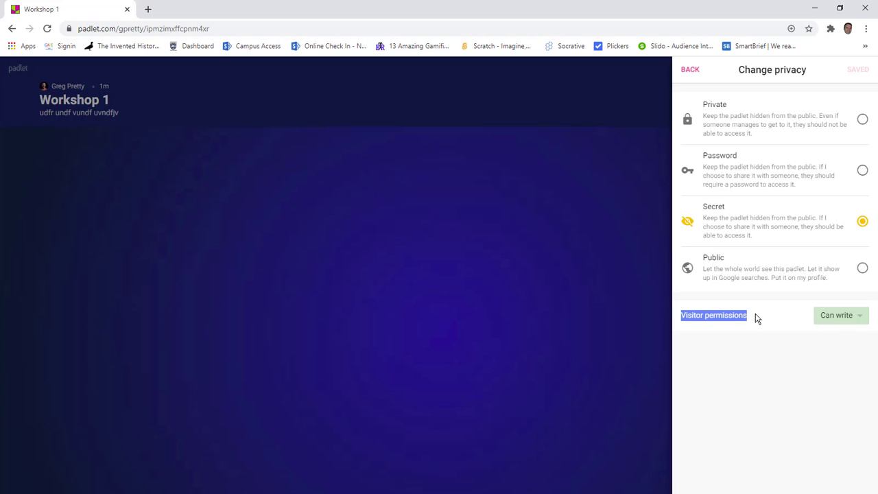
pyautogui.click(828, 356)
pyautogui.click(857, 317)
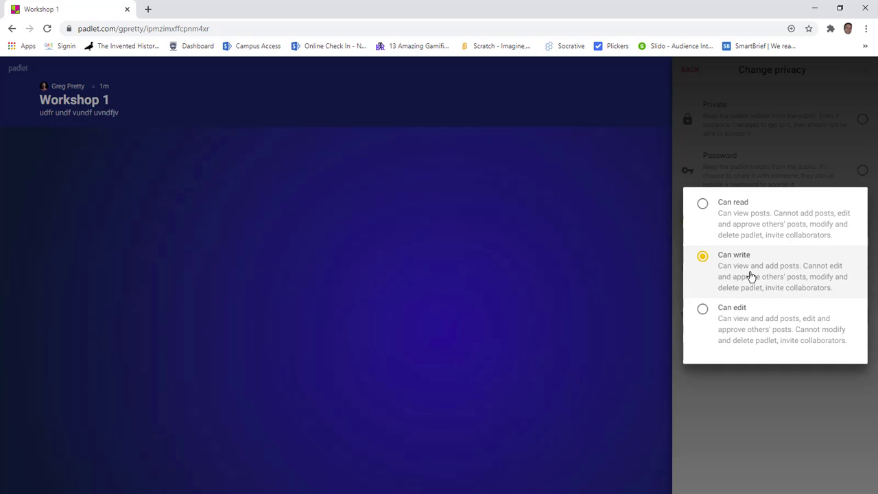
pyautogui.click(635, 285)
pyautogui.click(798, 76)
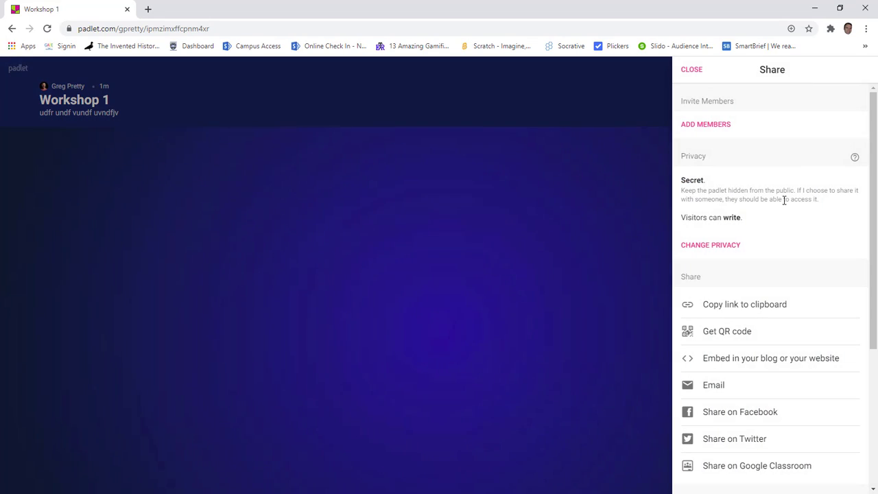
pyautogui.click(709, 246)
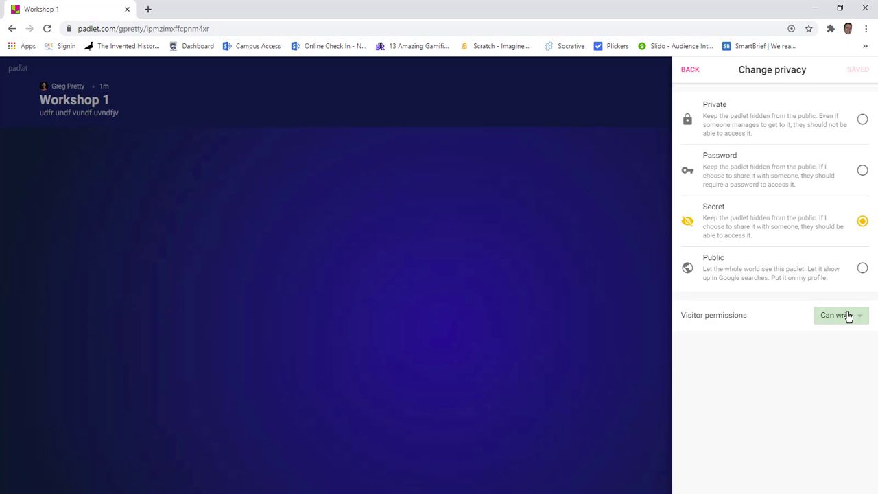
pyautogui.click(592, 283)
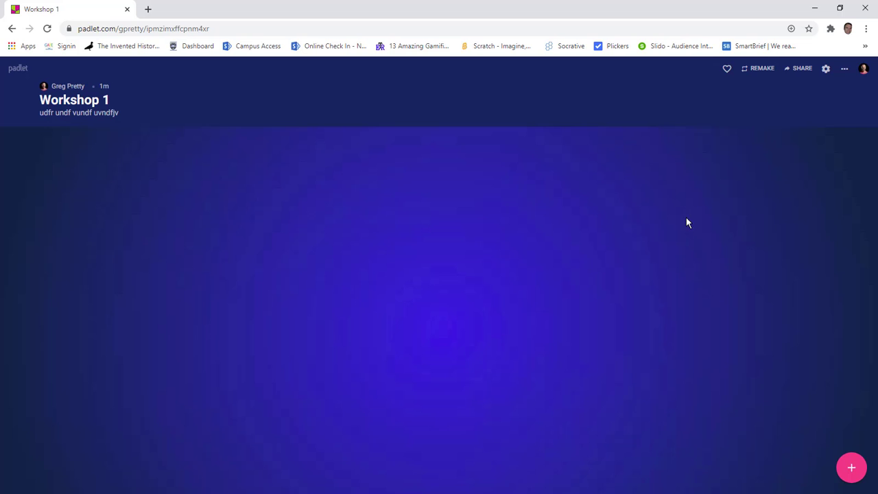
# - Copy the padlet's link to the clipboard from its sharing options
pyautogui.click(798, 71)
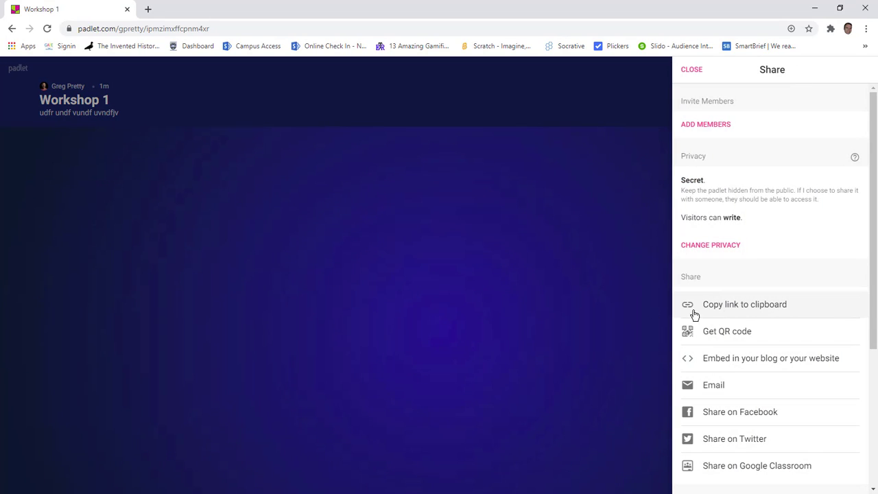
pyautogui.click(732, 308)
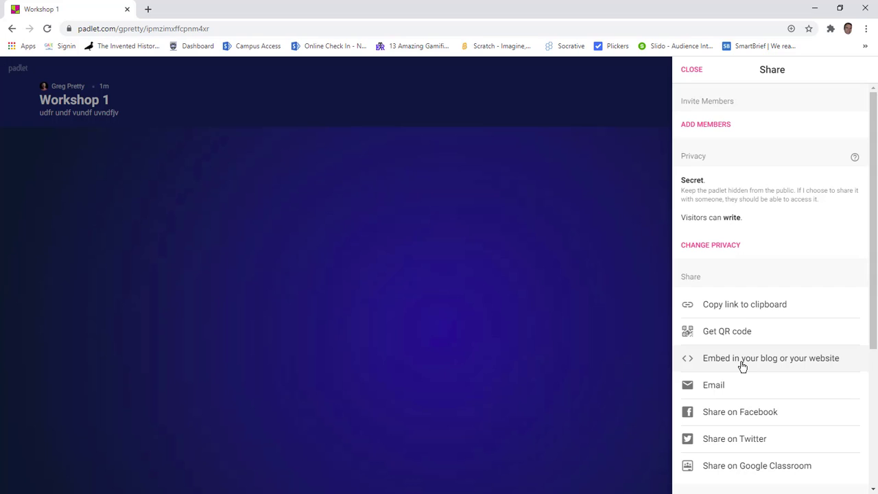
pyautogui.click(741, 310)
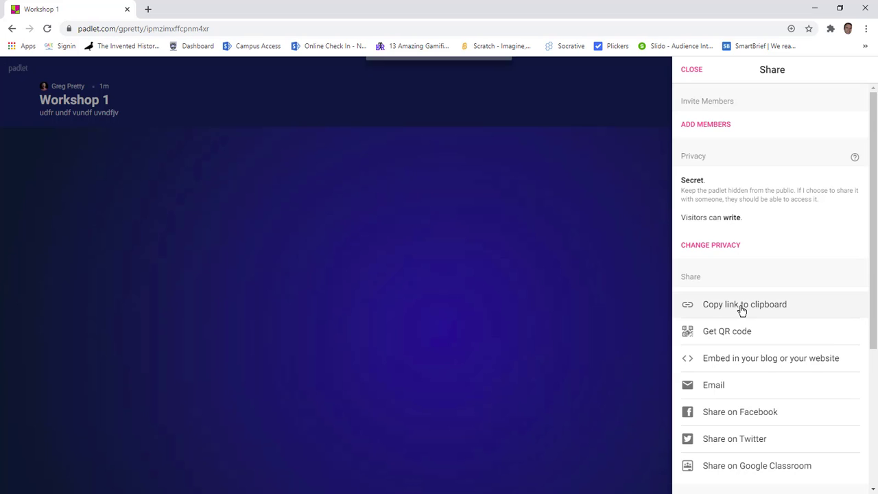
# - Close the sharing options and add a post titled "sdzfg sdfvb" with the body "xdfv xdfv xdfv xzdfv xdfv x / df vxzdf vxd / dfv zxdf"
pyautogui.click(377, 268)
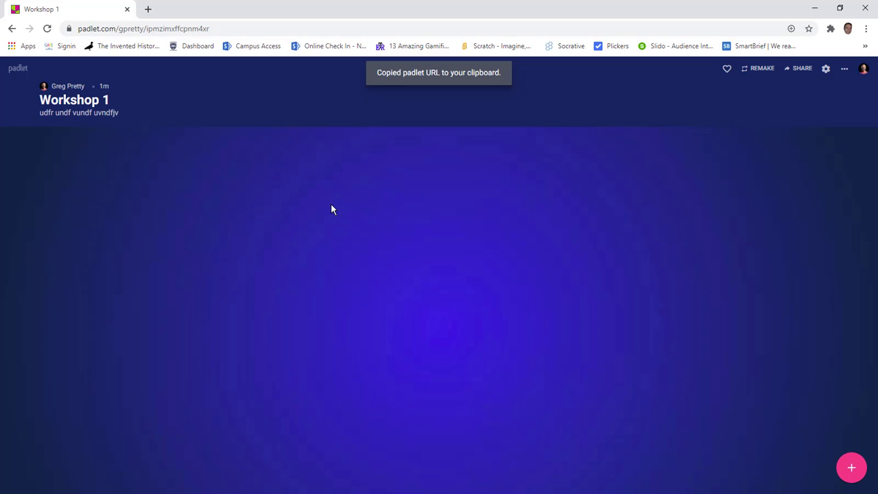
pyautogui.click(851, 472)
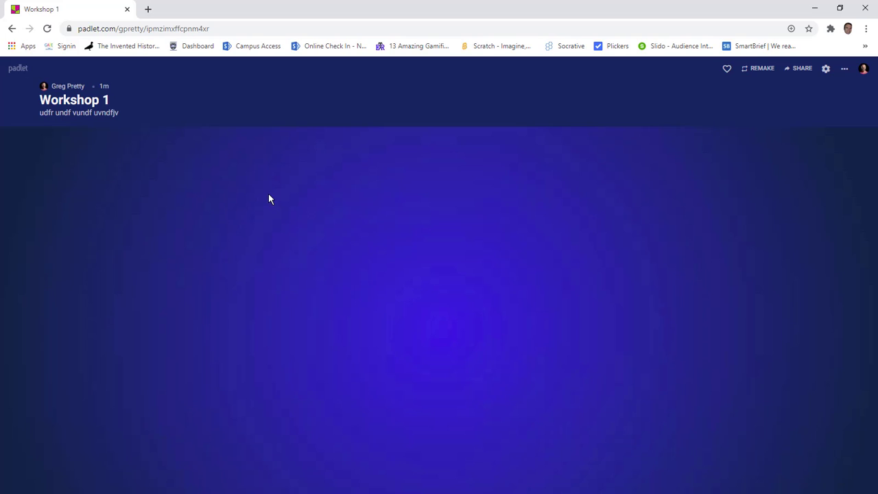
pyautogui.write('sdzf')
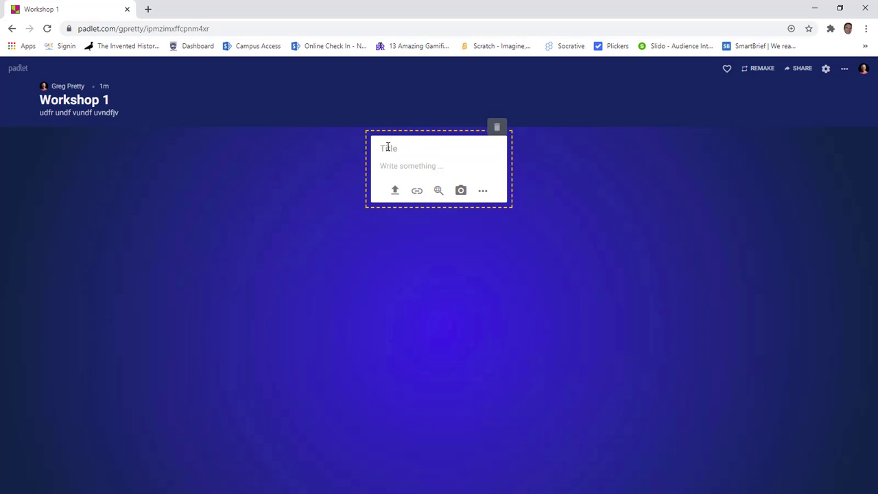
pyautogui.write('g sdfvb')
pyautogui.click(395, 167)
pyautogui.write('xdfv xdfv xdfv xzdfv xdfv x')
pyautogui.press('Return')
pyautogui.write('df vxzdf vxd')
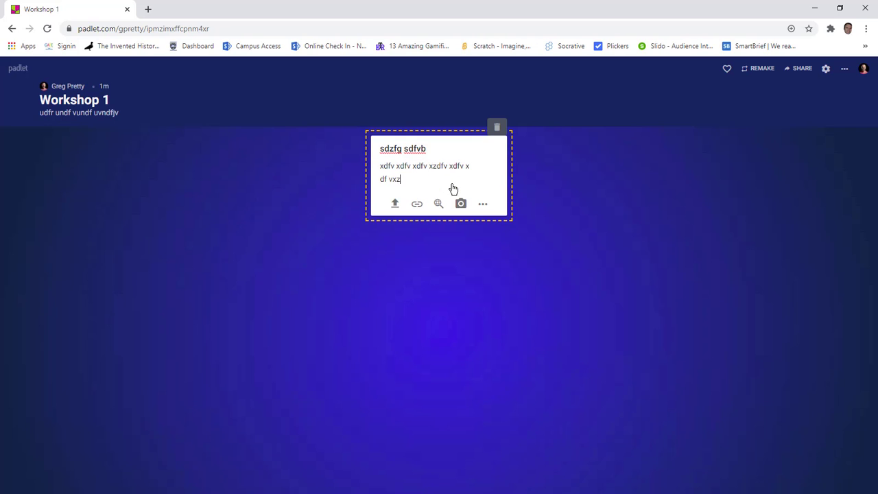
pyautogui.press('Return')
pyautogui.write('dfv zxdf')
# - Browse the files available for attaching to the post and close the file picker without choosing one
pyautogui.click(395, 217)
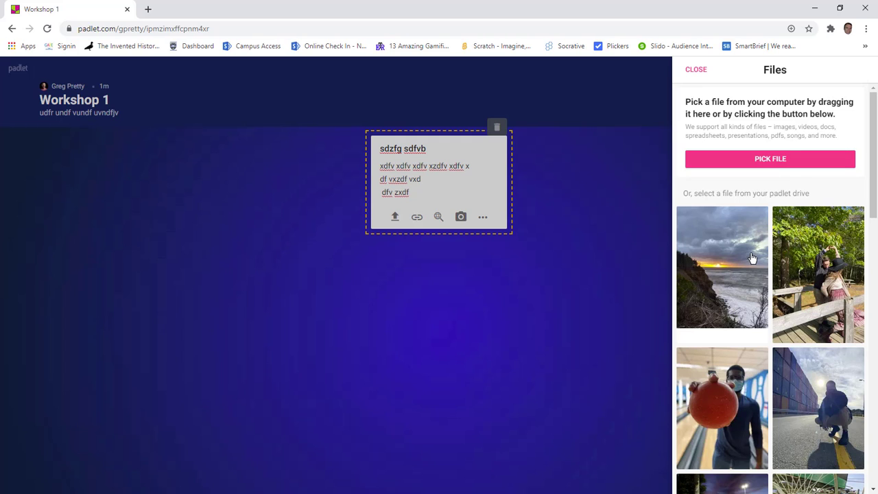
pyautogui.scroll(-6, 754, 257)
pyautogui.scroll(-9, 766, 312)
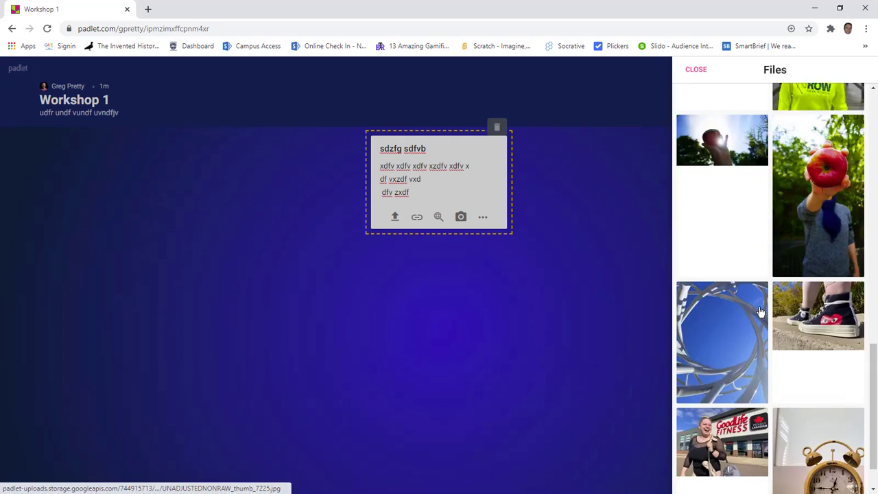
pyautogui.click(486, 290)
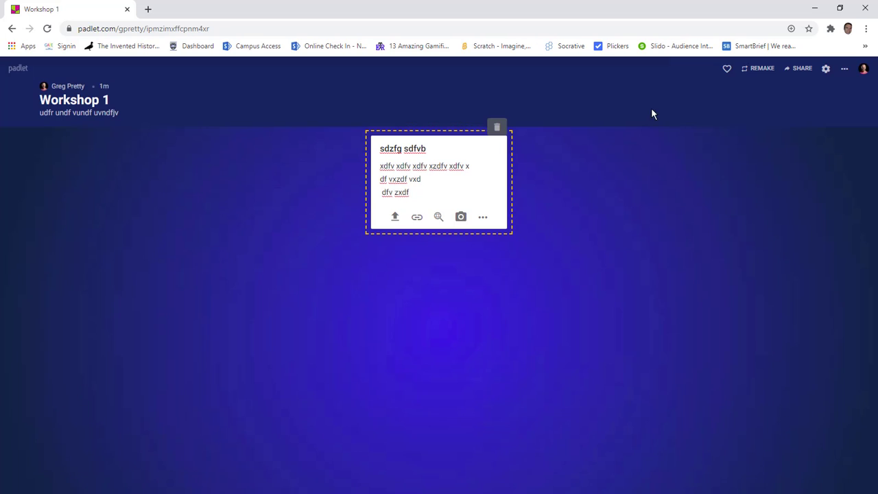
# - Look at the post's link attachment and web search options, and close each without attaching anything
pyautogui.click(416, 217)
pyautogui.click(316, 224)
pyautogui.click(438, 217)
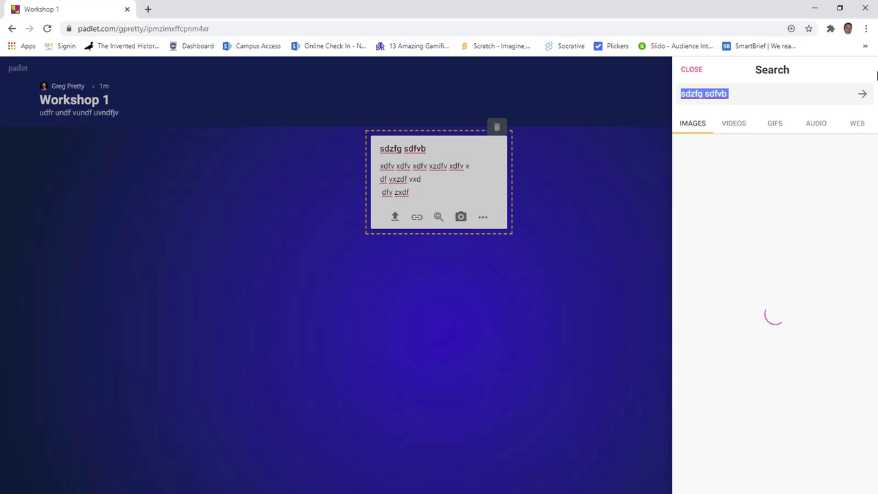
pyautogui.click(639, 186)
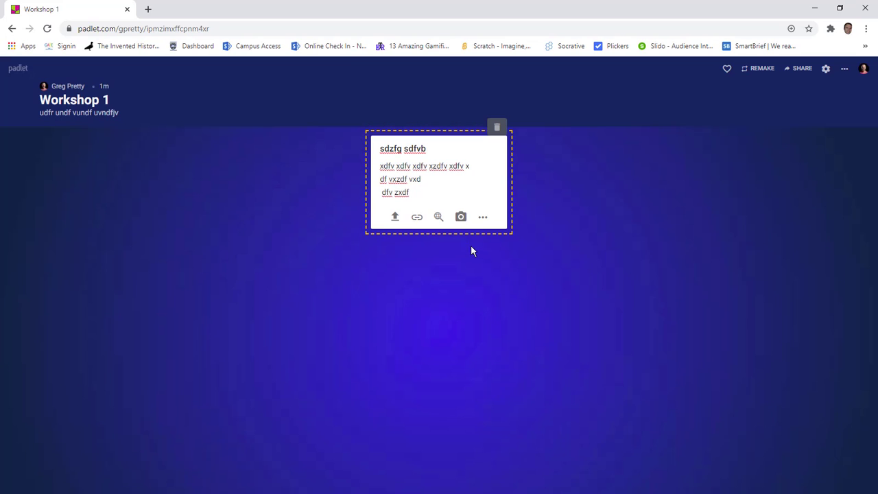
# - Start a camera snapshot for the post, allow camera access, and close the photo booth without taking a picture
pyautogui.click(461, 218)
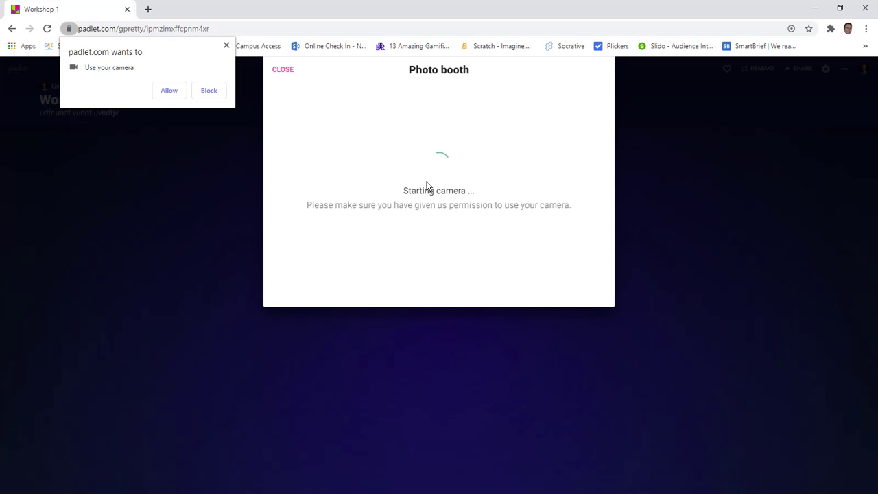
pyautogui.click(170, 91)
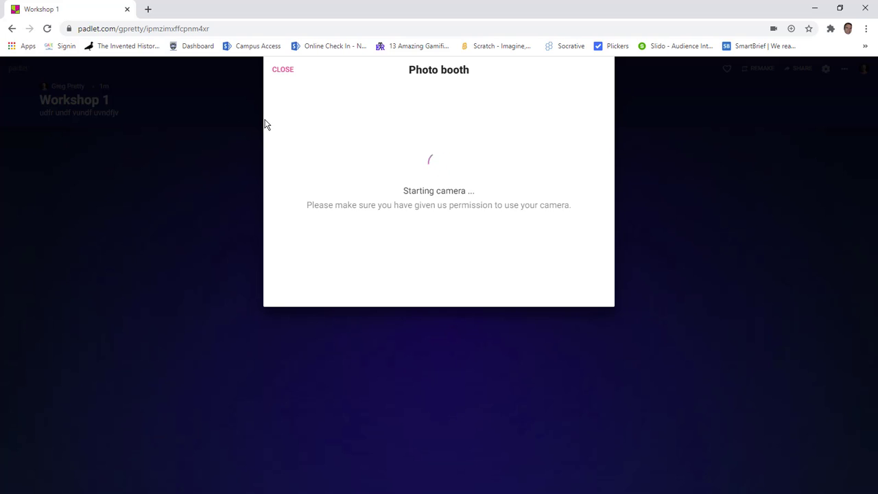
pyautogui.click(289, 73)
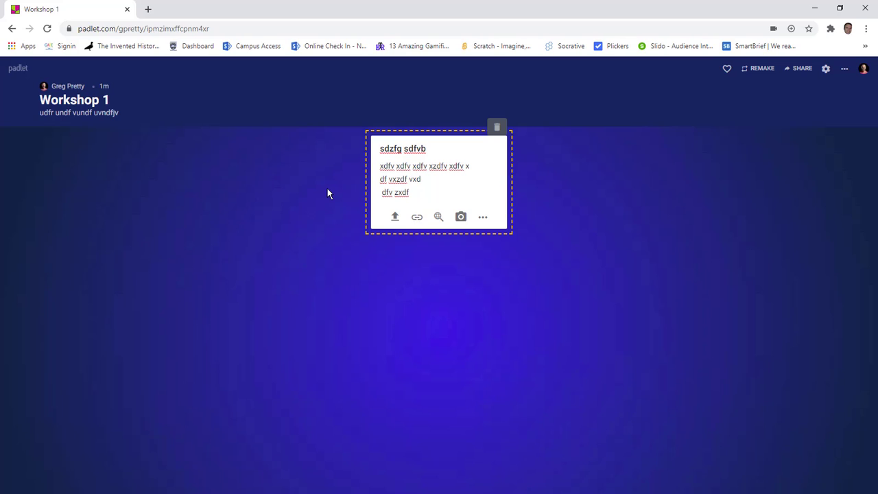
# - Doodle freehand black and purple strokes on the post's Draw canvas, and close it without saving the drawing
pyautogui.click(483, 219)
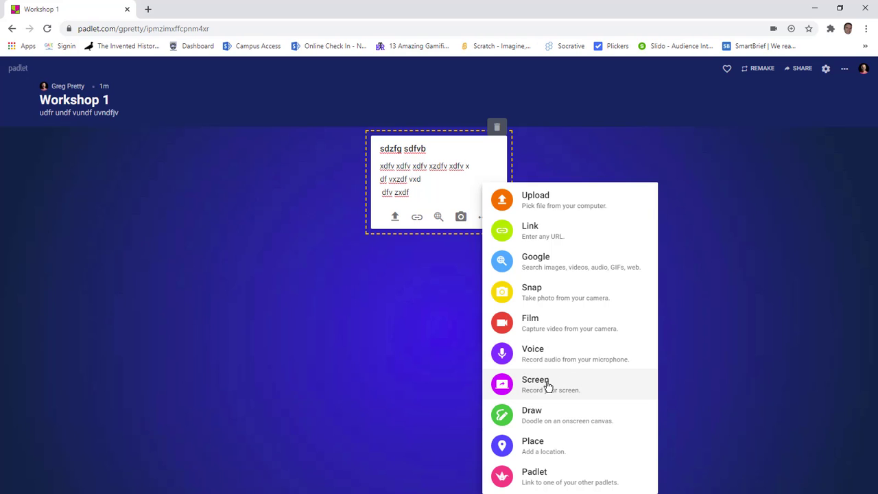
pyautogui.click(538, 420)
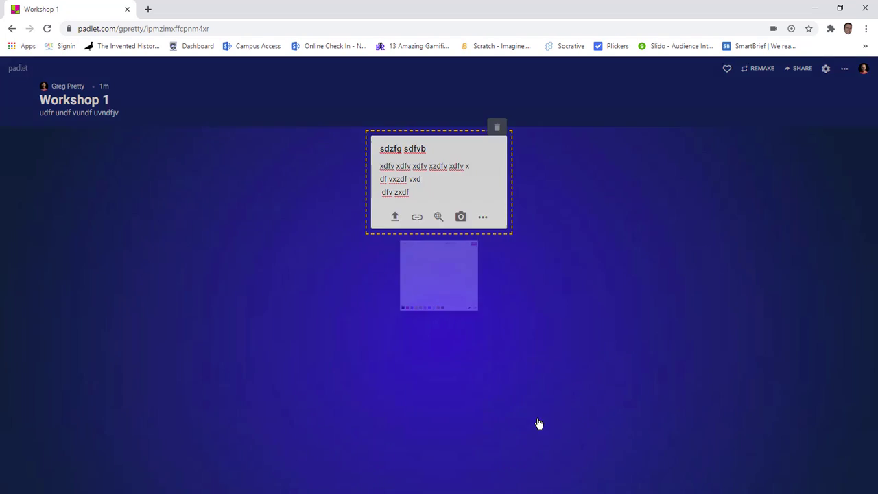
pyautogui.moveTo(346, 226); pyautogui.dragTo(378, 296)
pyautogui.moveTo(436, 272)
pyautogui.mouseDown()
pyautogui.moveTo(286, 329)
pyautogui.moveTo(381, 358)
pyautogui.mouseUp()
pyautogui.click(395, 419)
pyautogui.moveTo(520, 206)
pyautogui.mouseDown()
pyautogui.moveTo(486, 316)
pyautogui.moveTo(501, 334)
pyautogui.mouseUp()
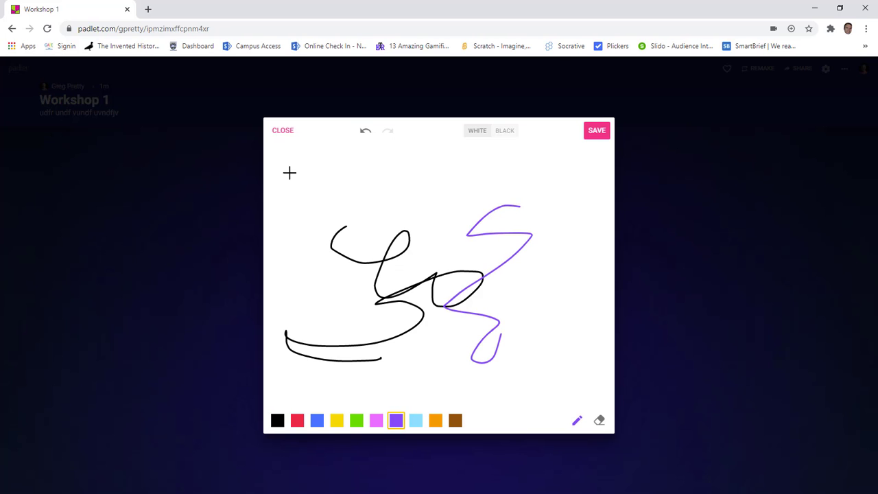
pyautogui.click(282, 132)
pyautogui.click(493, 102)
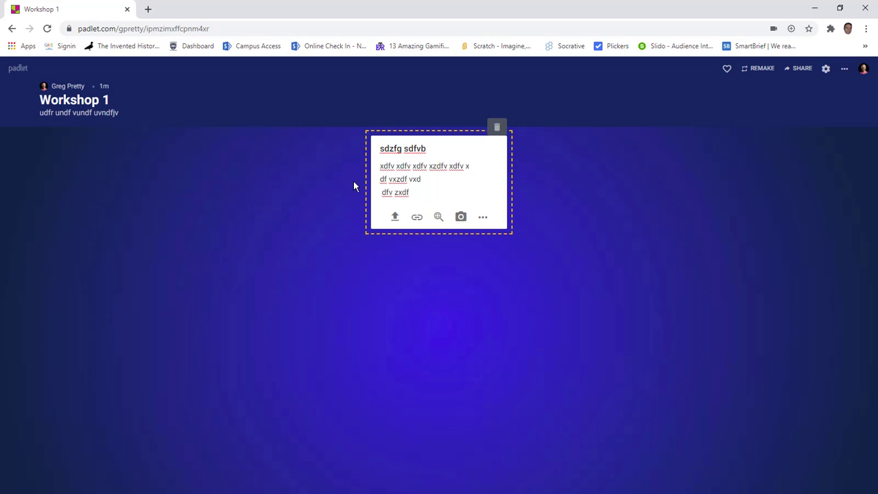
# - Copy the padlet's link from its sharing options and open that link in a new browser tab
pyautogui.click(797, 69)
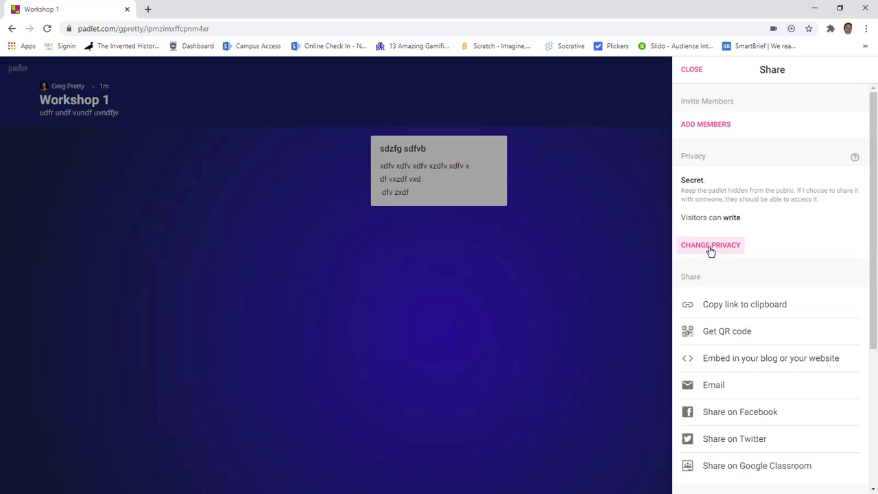
pyautogui.click(727, 304)
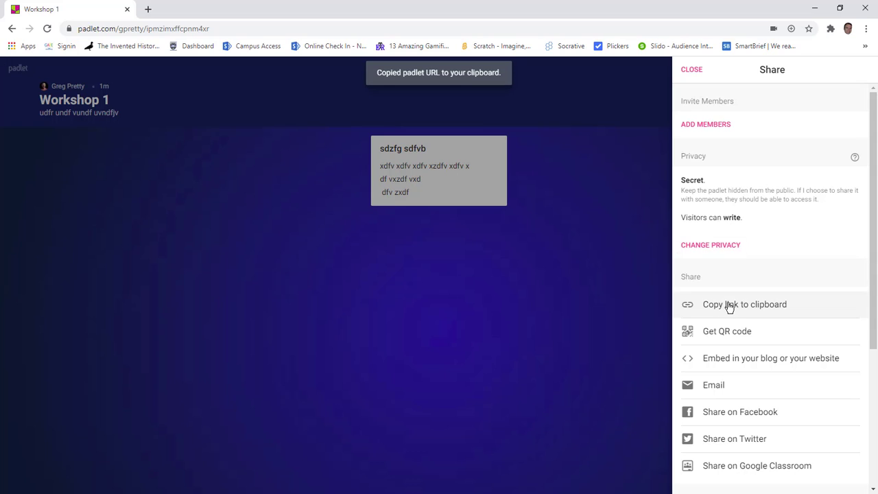
pyautogui.click(148, 9)
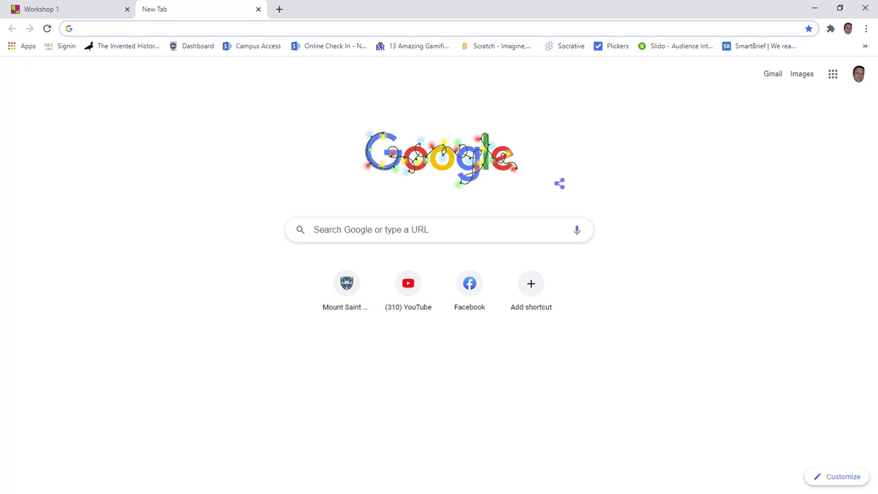
pyautogui.click(86, 28)
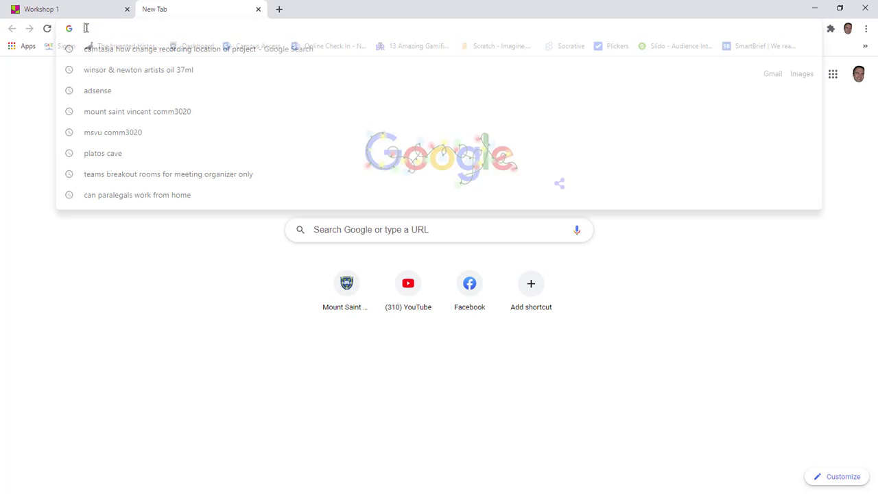
pyautogui.hotkey('ctrl', 'v')
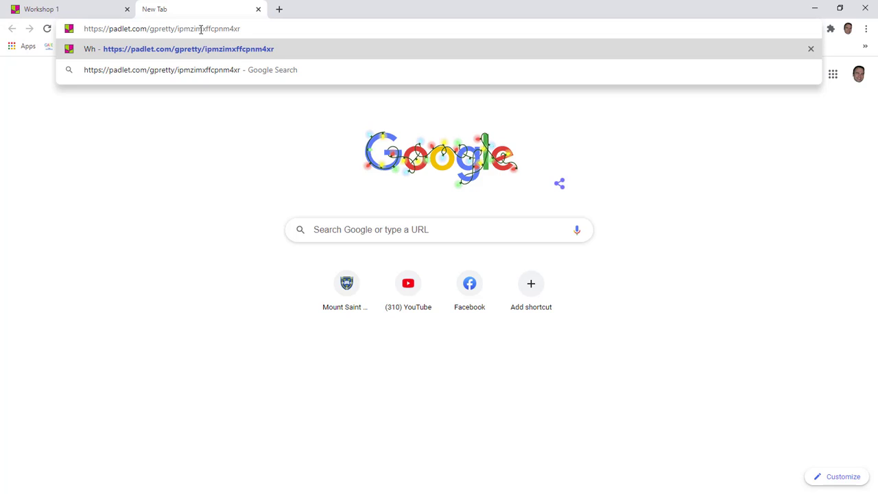
pyautogui.moveTo(249, 28); pyautogui.dragTo(178, 29)
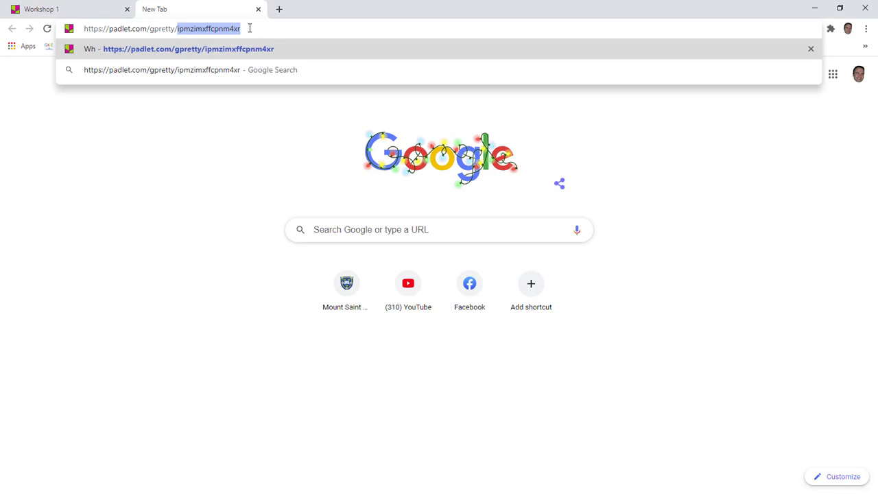
pyautogui.click(250, 28)
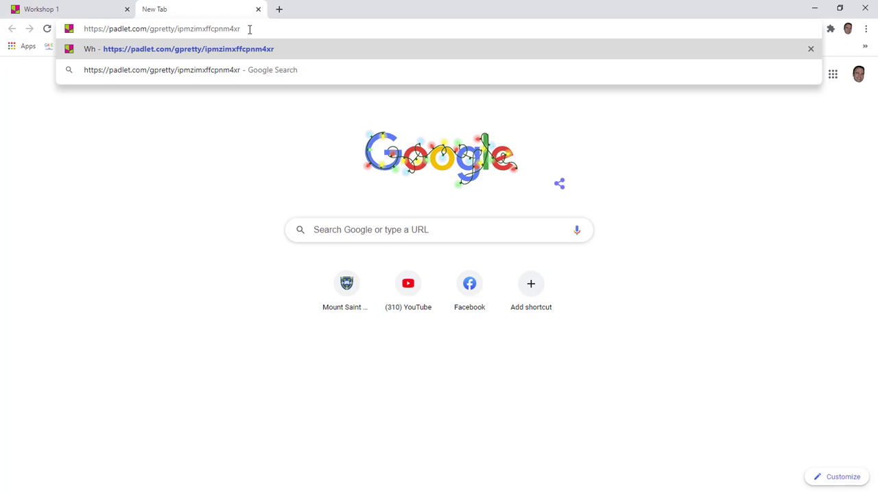
pyautogui.press('Return')
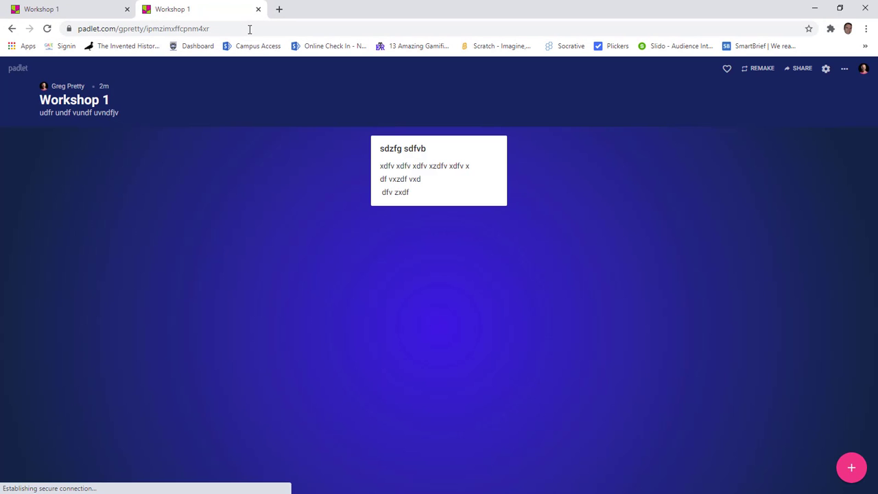
# - Close the duplicate Workshop 1 tab and the sharing options, and highlight the padlet's web address
pyautogui.click(258, 9)
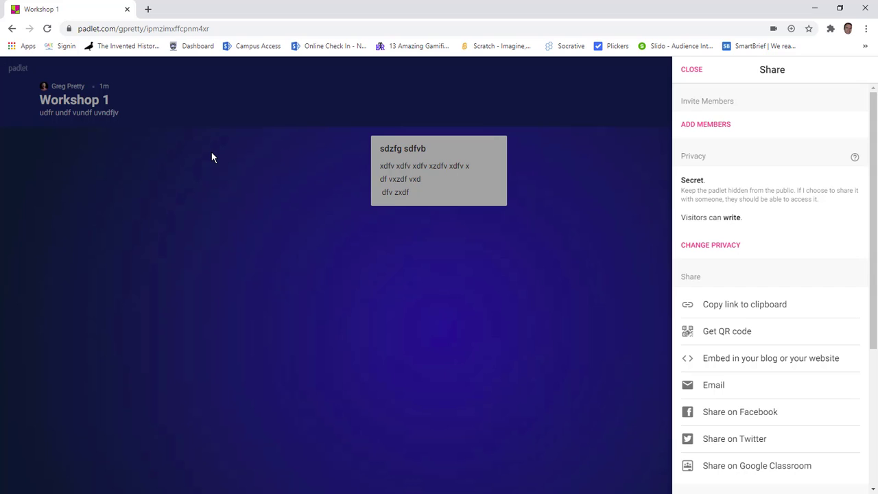
pyautogui.click(161, 213)
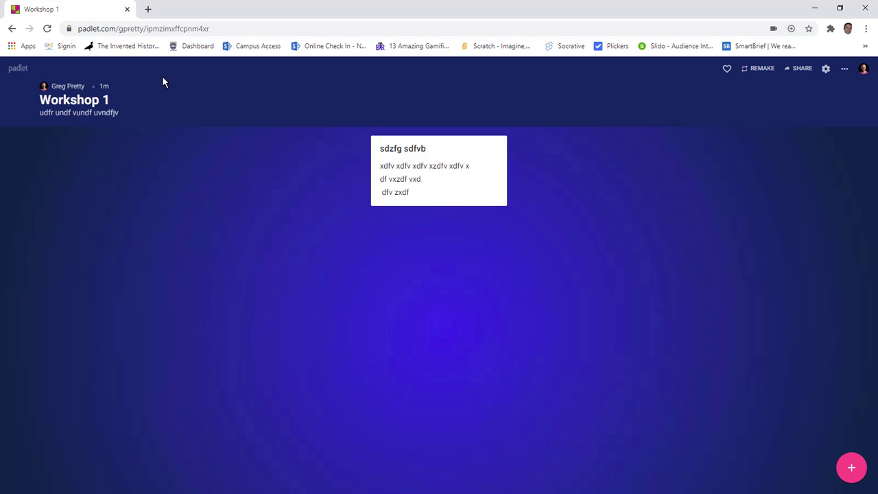
pyautogui.moveTo(234, 29); pyautogui.dragTo(78, 30)
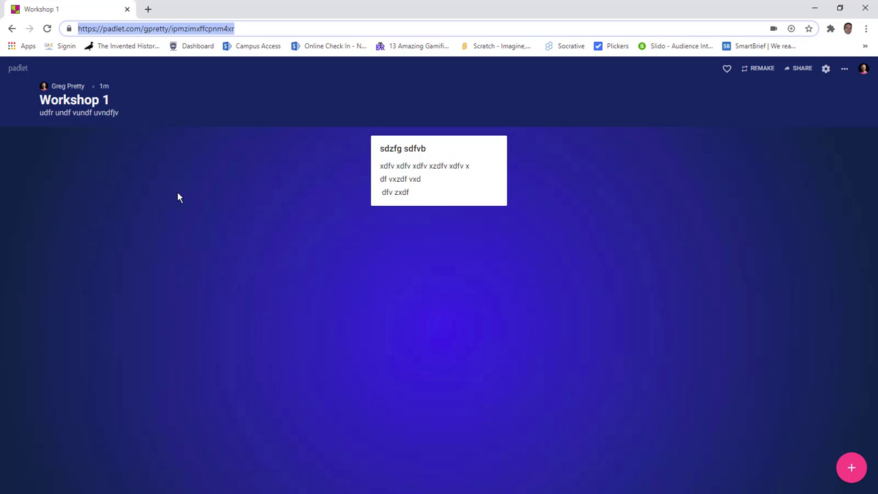
pyautogui.click(248, 29)
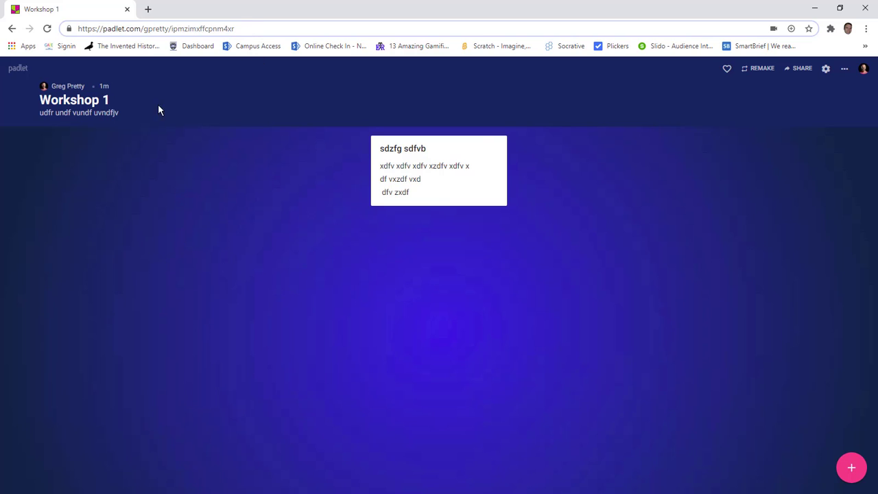